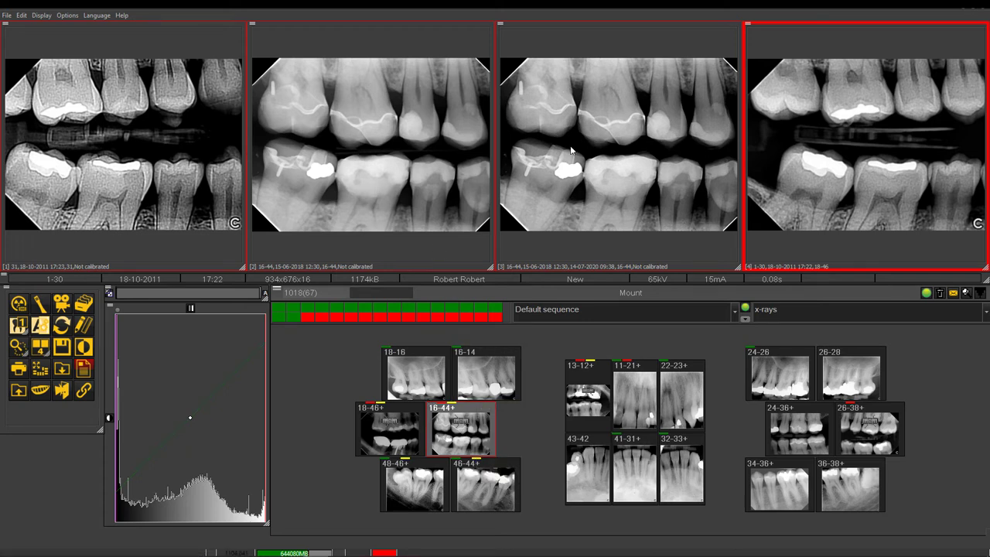
Magnify the contact area between the two lower molars in the second x-ray, varying the magnification
click(391, 142)
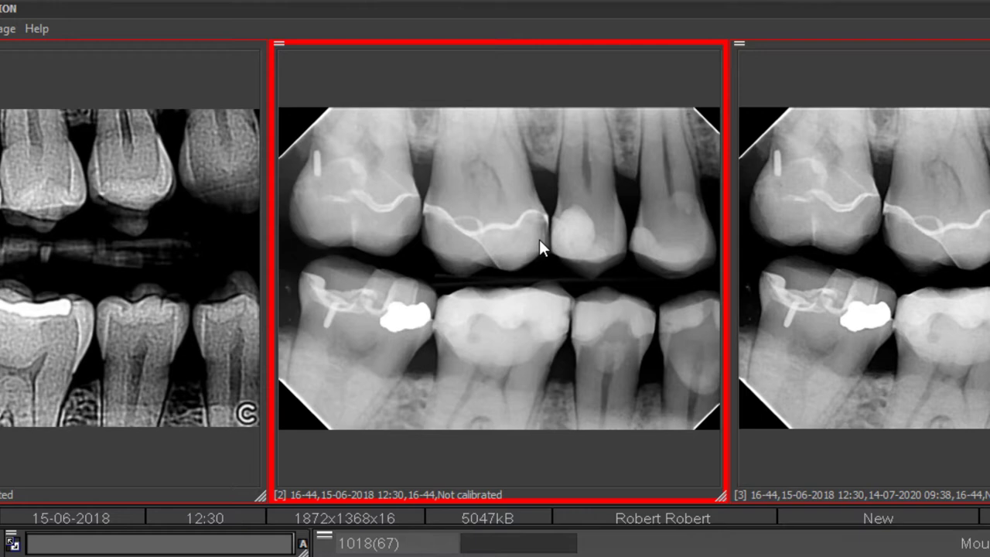
mouse_move(539, 246)
mouse_down()
mouse_move(513, 236)
mouse_move(459, 250)
mouse_move(583, 256)
mouse_move(502, 258)
mouse_move(499, 159)
mouse_move(493, 254)
mouse_move(506, 345)
mouse_move(495, 205)
mouse_move(524, 239)
mouse_move(484, 239)
mouse_move(539, 212)
mouse_move(529, 227)
mouse_move(559, 227)
mouse_move(526, 227)
mouse_move(543, 231)
mouse_up()
click(446, 298)
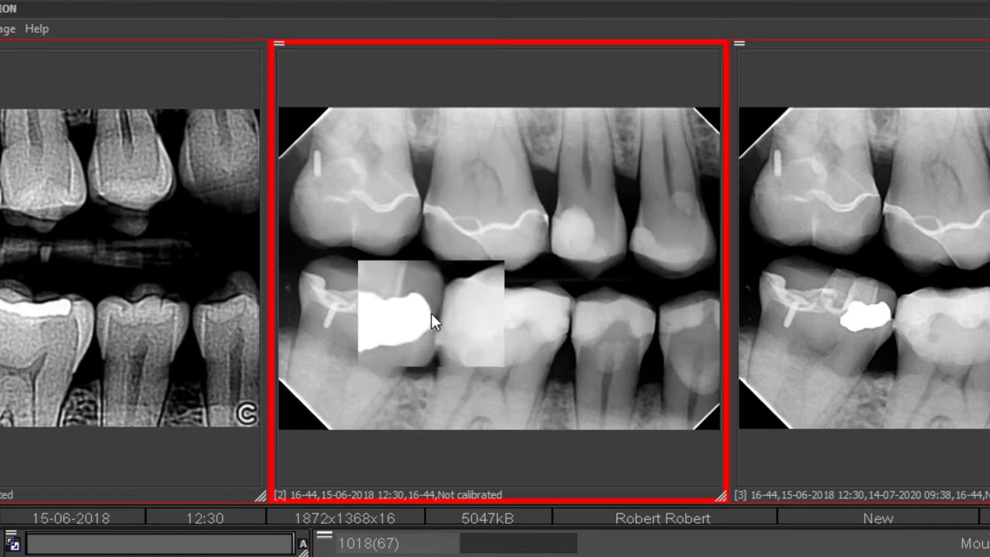
scroll(431, 312, up, 3)
scroll(429, 313, down, 5)
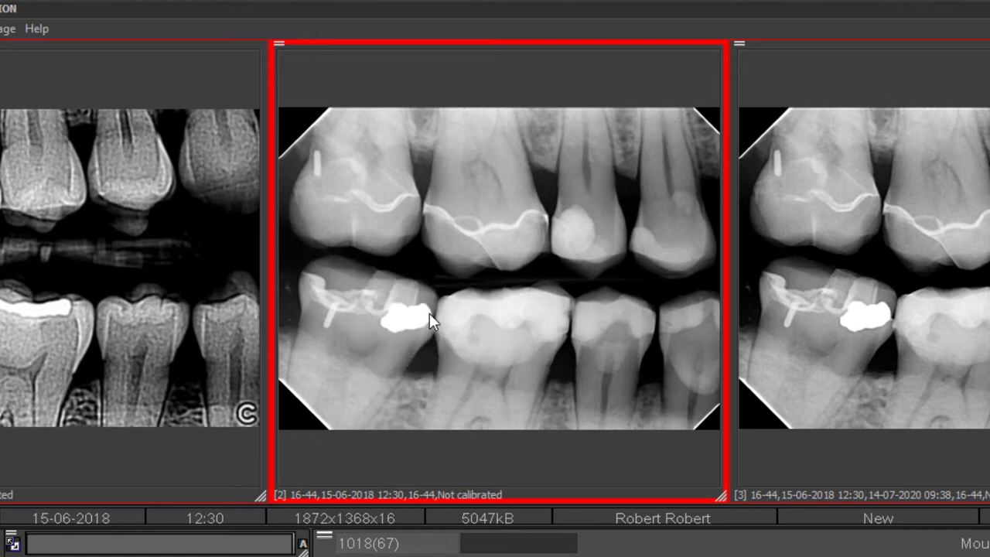
Examine the gap between the upper and lower teeth and the lower premolar in the second x-ray with the magnifier at different magnifications
click(430, 313)
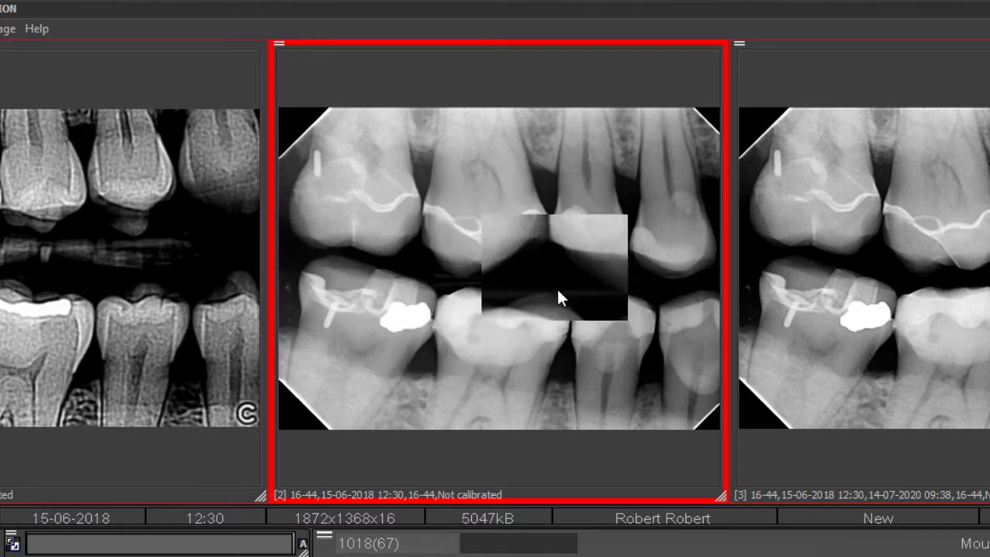
scroll(570, 345, down, 3)
scroll(570, 345, up, 4)
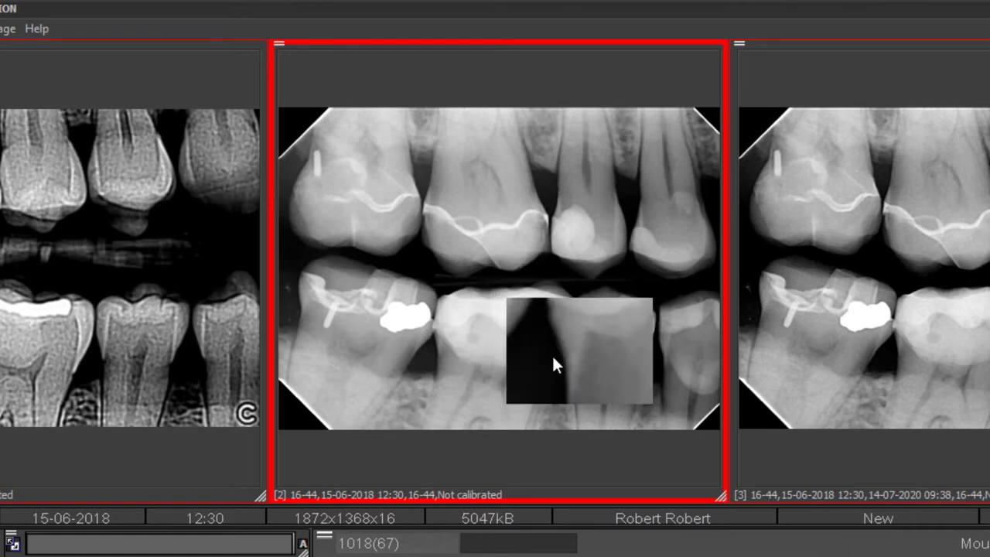
scroll(553, 350, down, 2)
scroll(560, 336, down, 4)
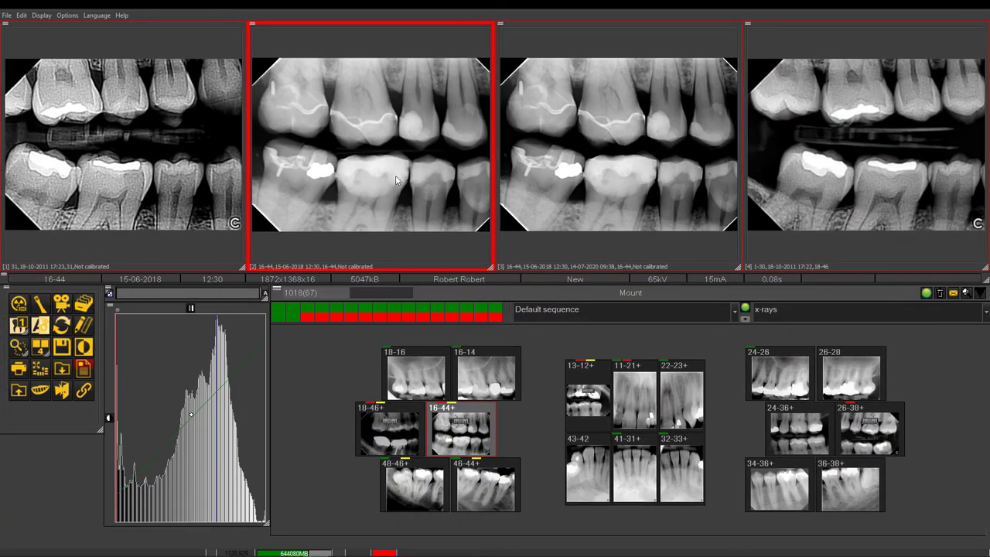
Show the third x-ray full screen and adjust its brightness and contrast
double_click(628, 157)
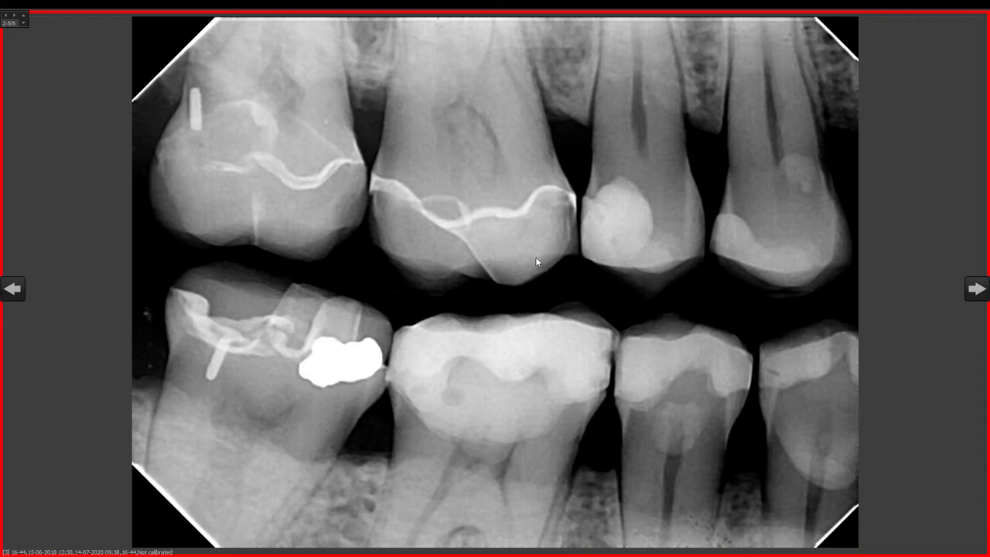
mouse_move(536, 261)
mouse_down()
mouse_move(513, 256)
mouse_move(548, 243)
mouse_move(527, 246)
mouse_up()
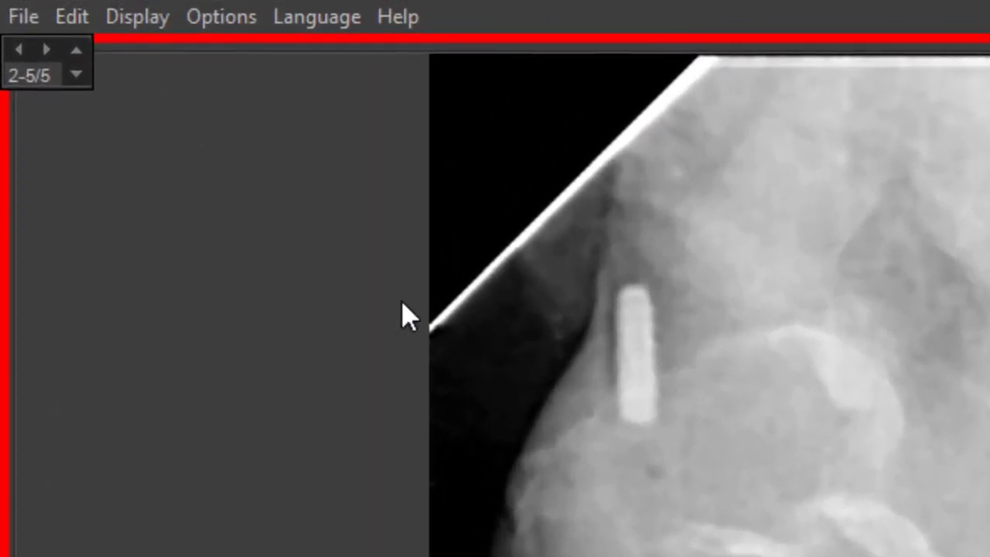
Browse full screen through the following mount positions and the stacked images of one position, and return to the four-image layout
click(46, 51)
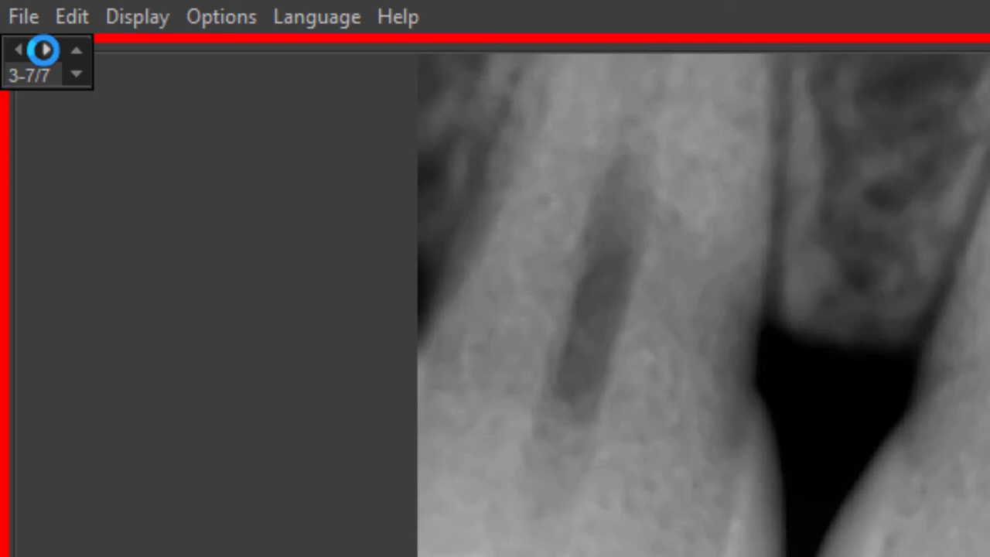
click(44, 50)
click(44, 50)
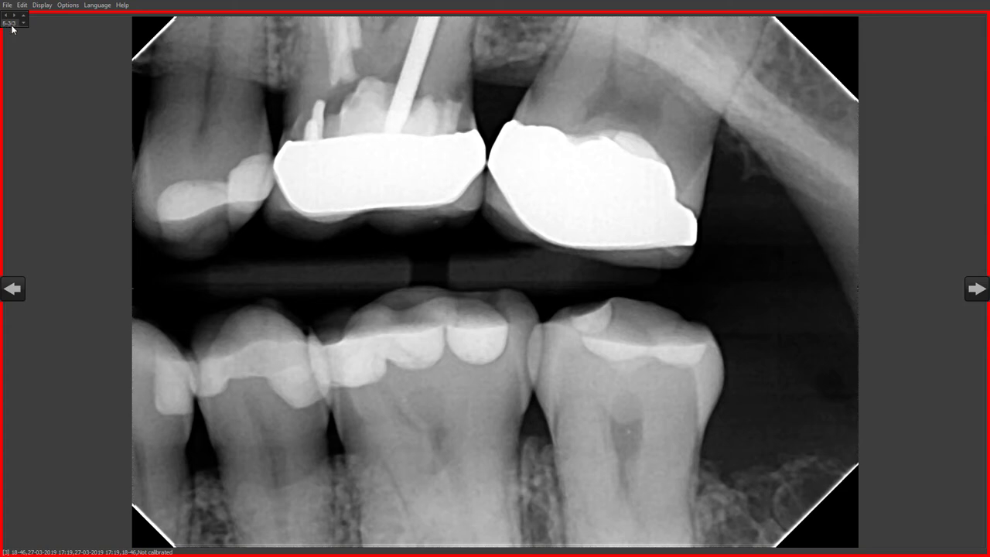
click(24, 17)
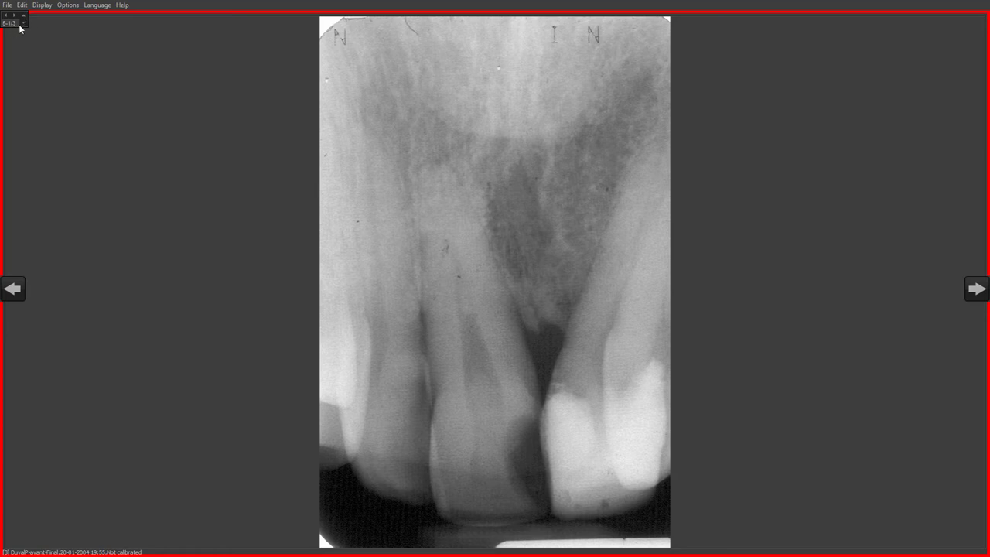
click(24, 17)
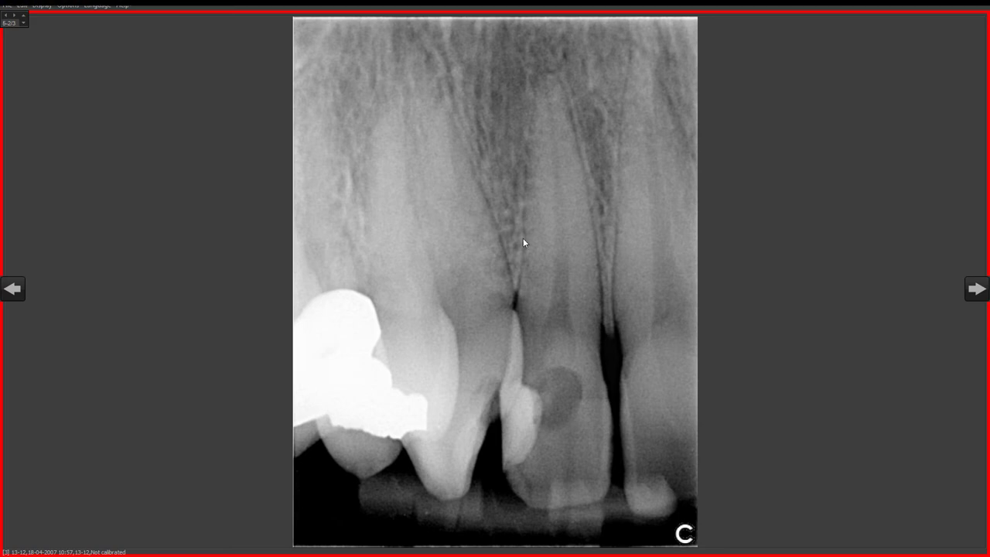
key(Escape)
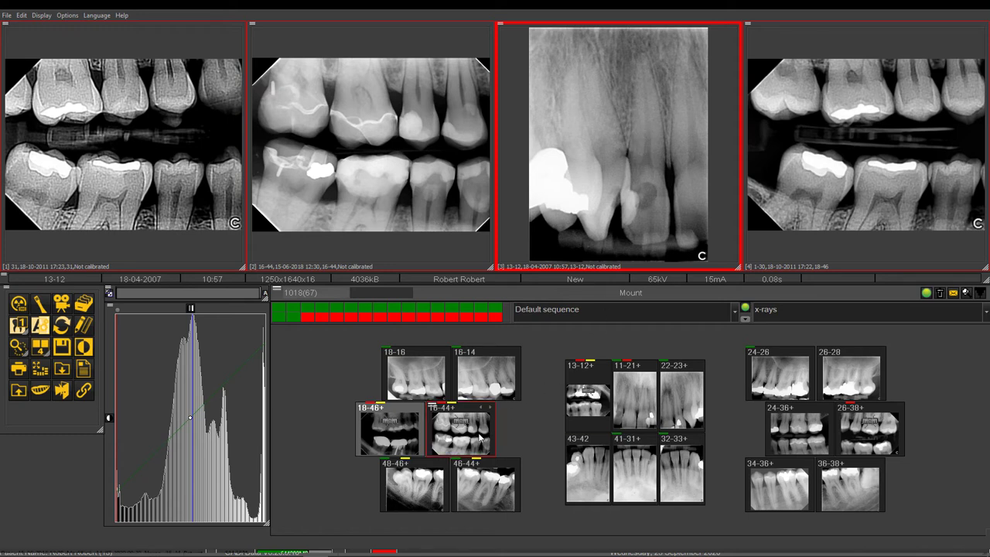
Load the 48-46 x-ray from the mount into the third viewing window and show it full screen
mouse_move(479, 438)
double_click(427, 486)
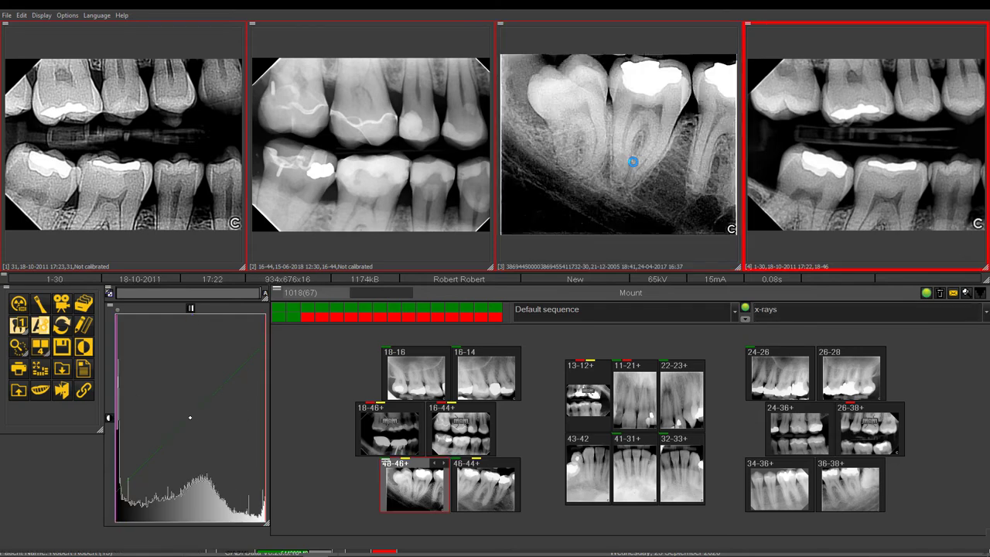
double_click(633, 161)
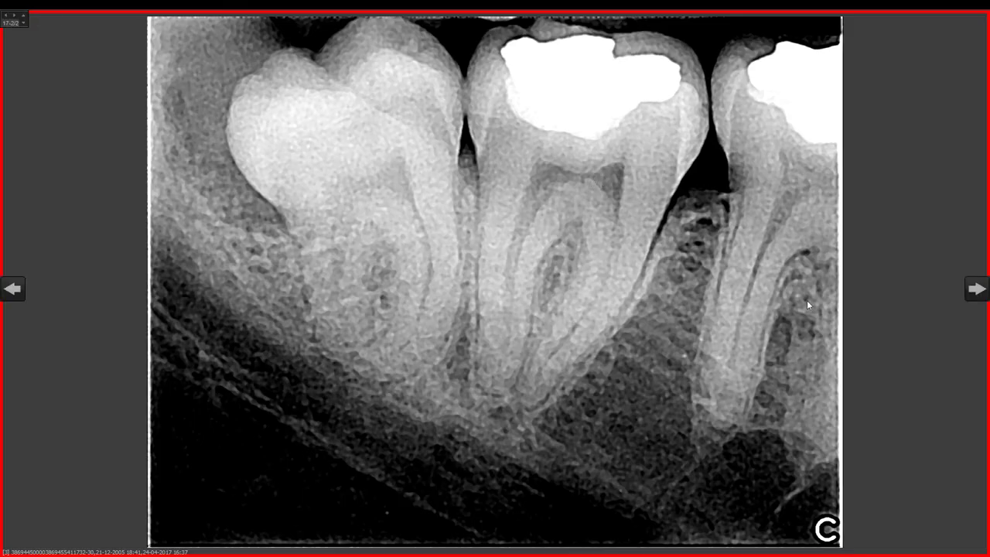
Advance full screen through the next mount positions to the upper molar x-ray at position 11
click(973, 290)
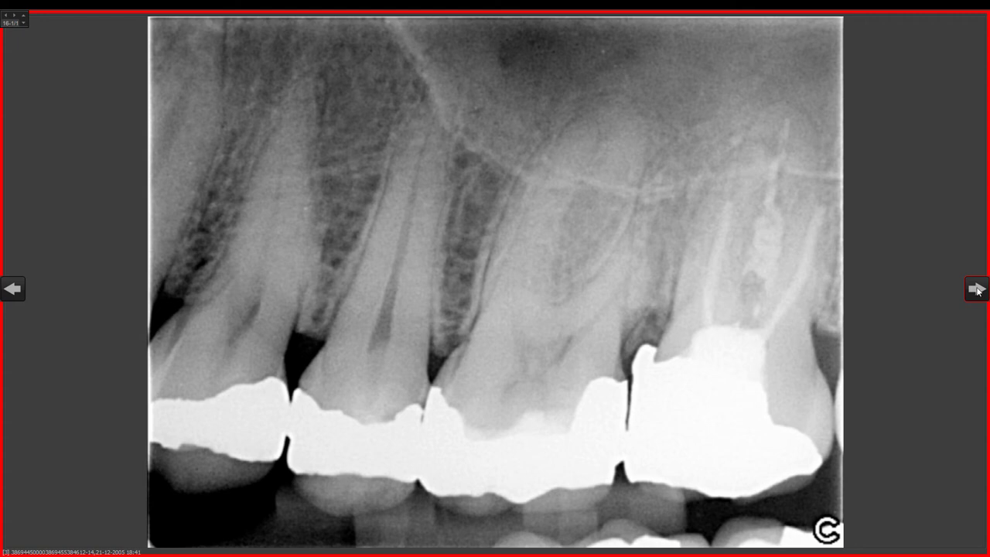
click(976, 289)
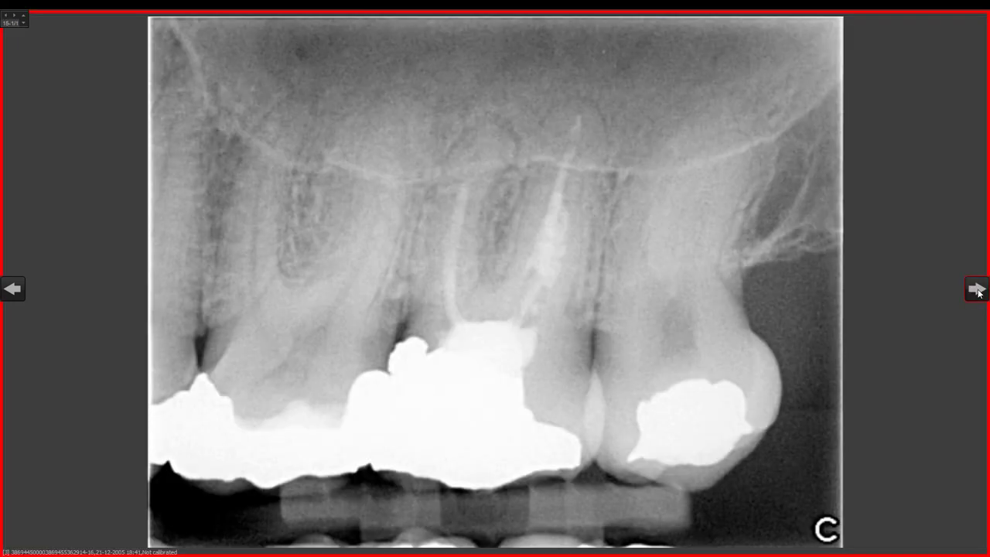
click(976, 290)
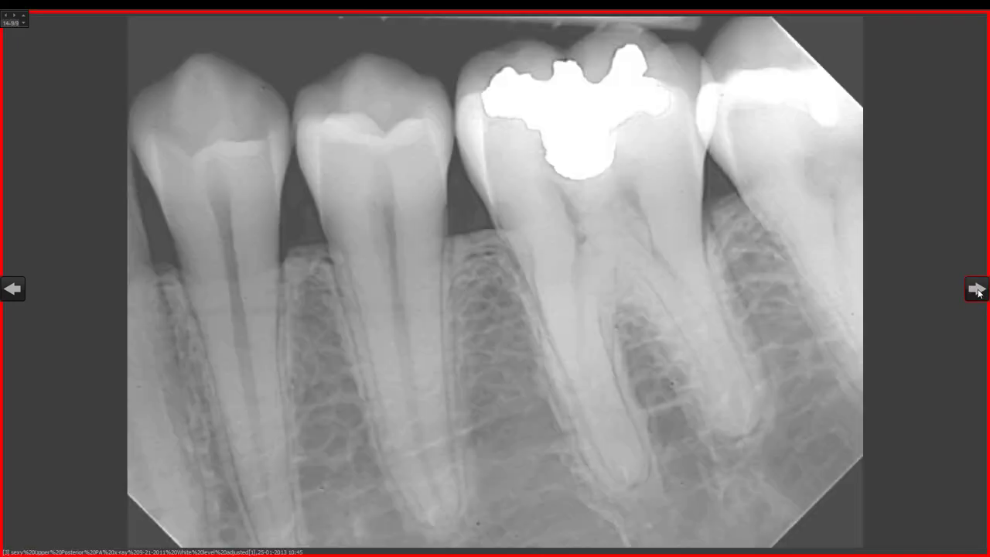
click(976, 289)
click(977, 289)
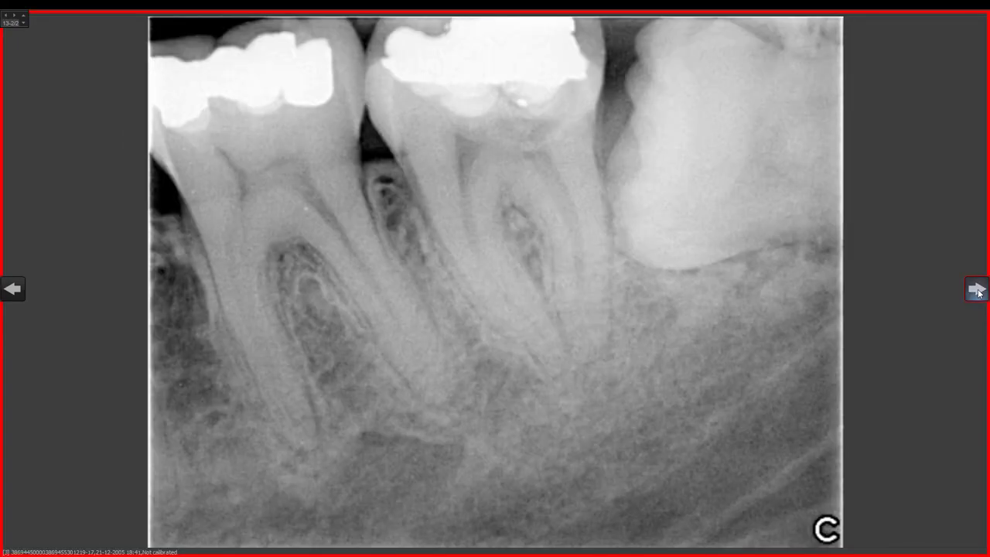
click(977, 289)
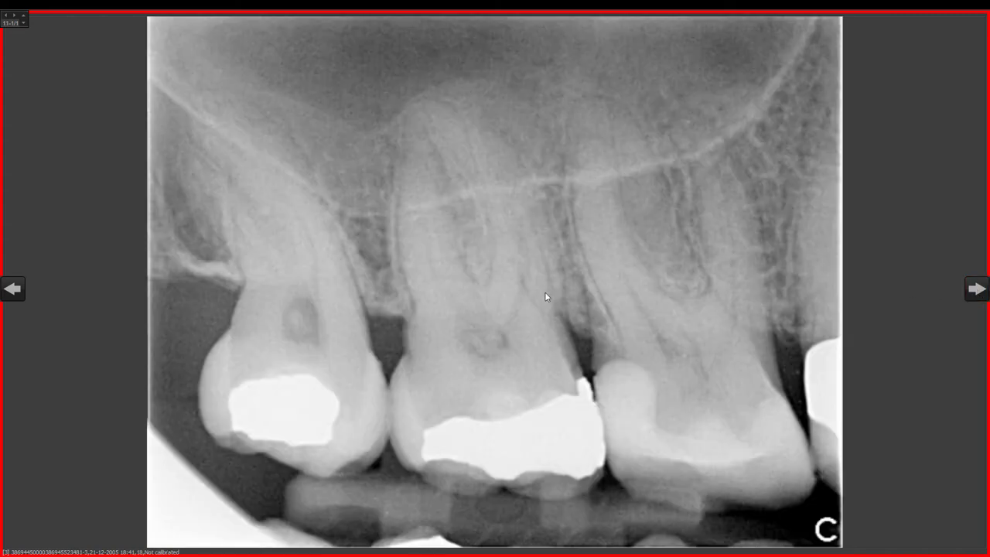
Adjust the brightness and contrast of the upper molar x-ray and return to the four-image layout
drag(539, 254, 512, 208)
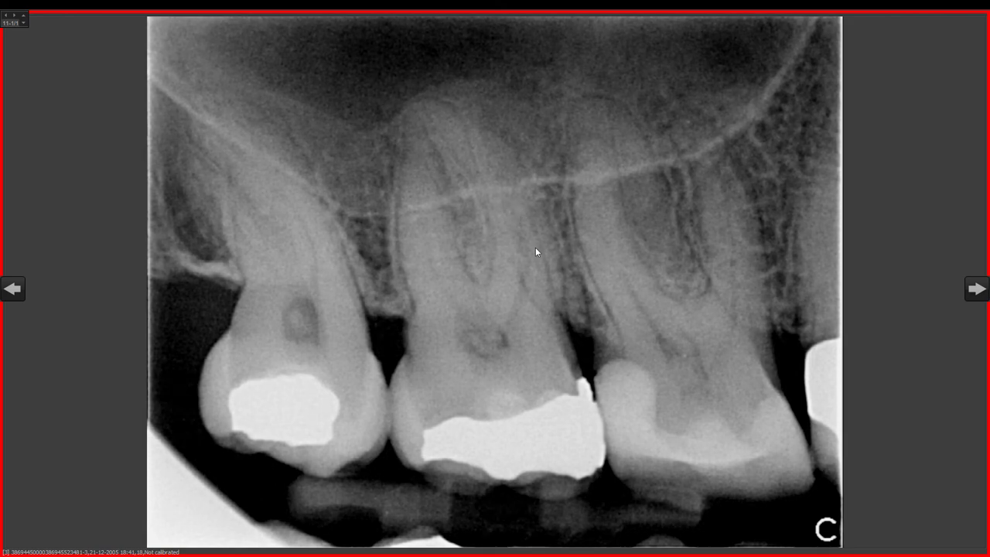
key(Escape)
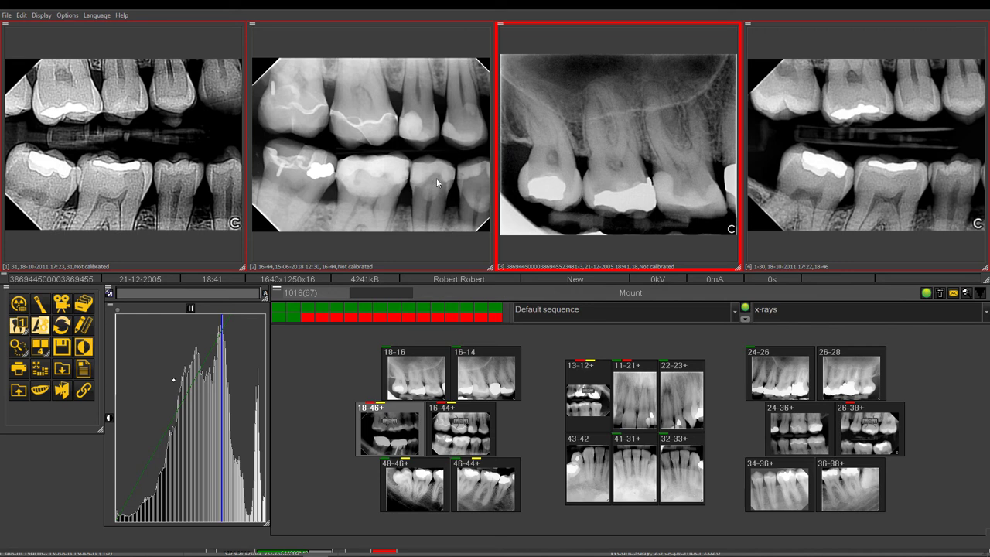
Switch the mount to intra-oral cam and show the tooth 25 photo full screen from the third viewing window
click(987, 313)
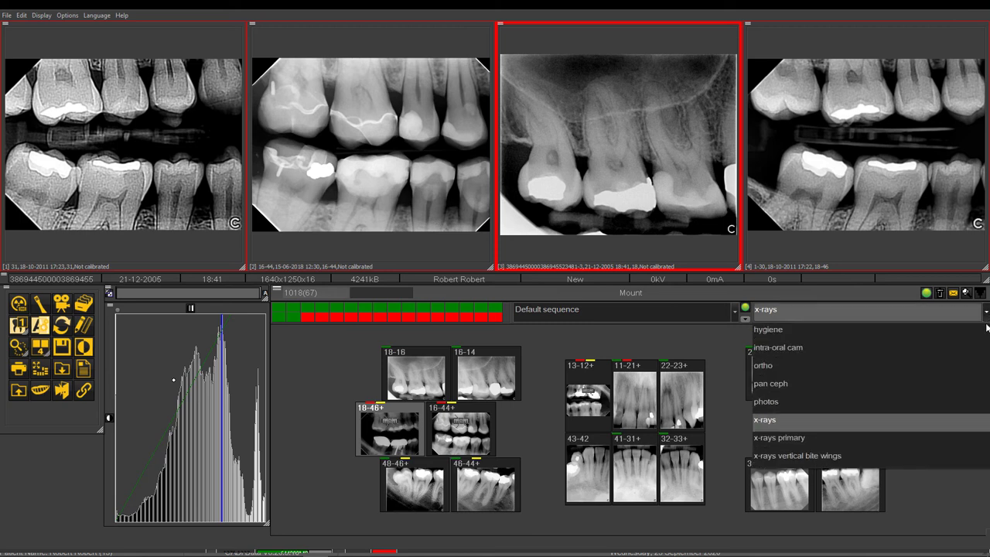
click(851, 348)
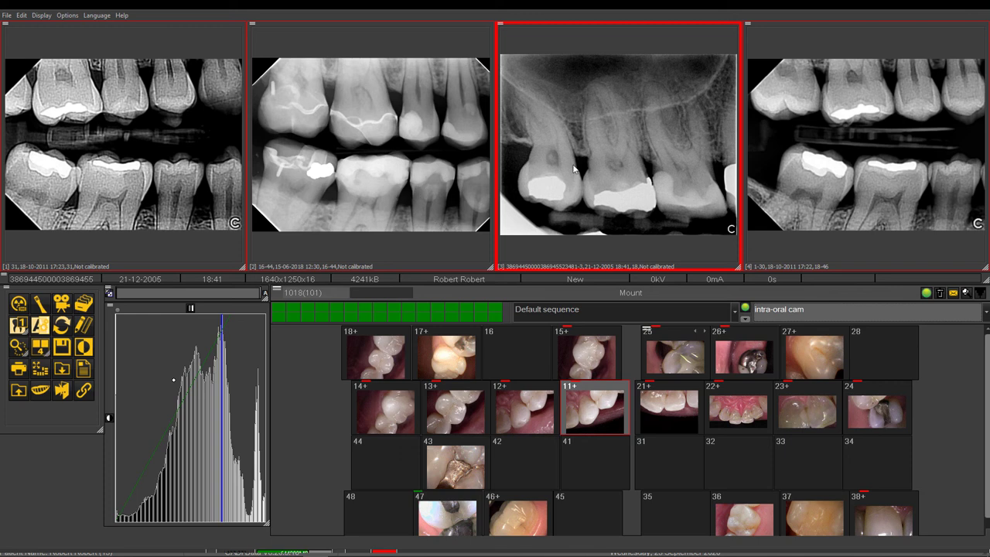
click(689, 364)
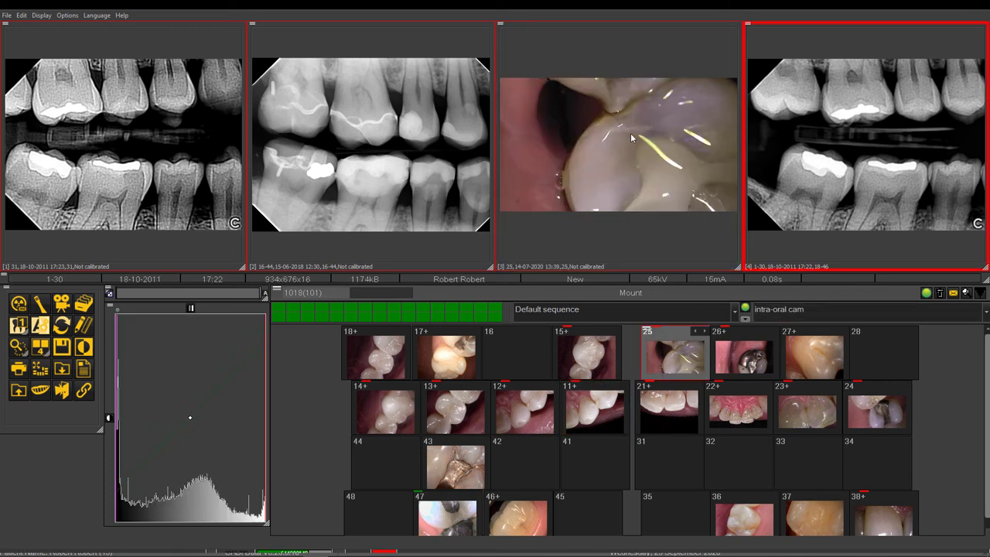
double_click(633, 139)
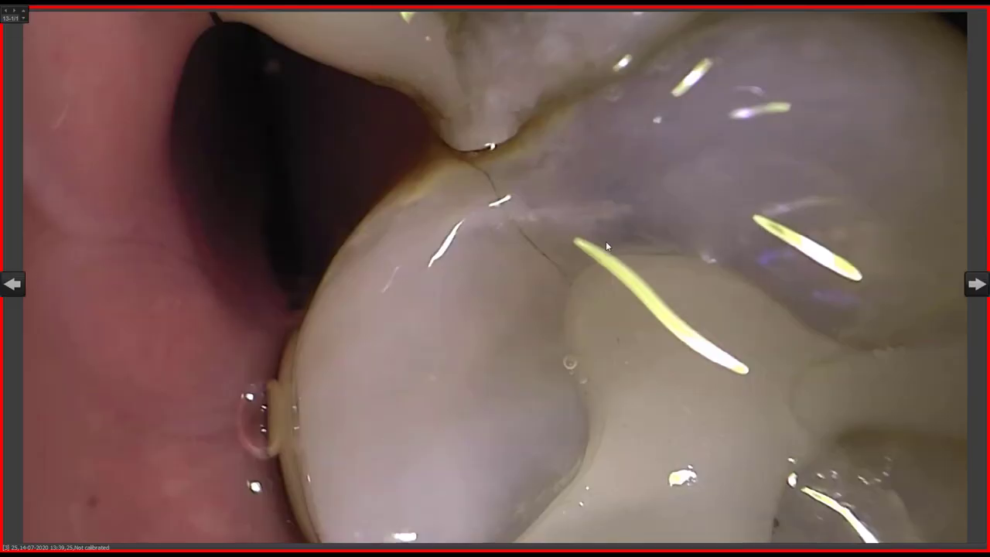
Adjust the brightness and contrast of the tooth 25 photo and leave the full-screen view
drag(582, 290, 577, 310)
drag(654, 230, 621, 173)
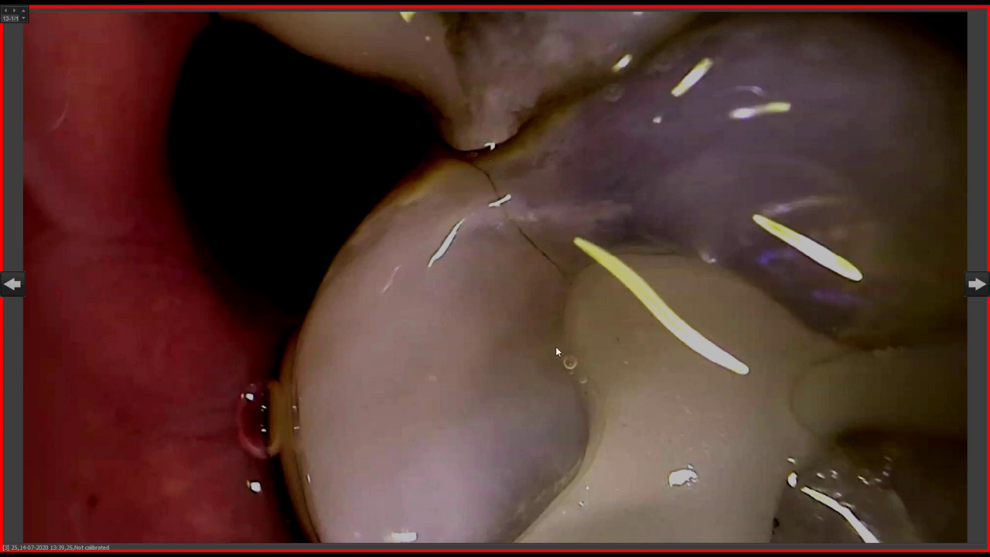
double_click(514, 318)
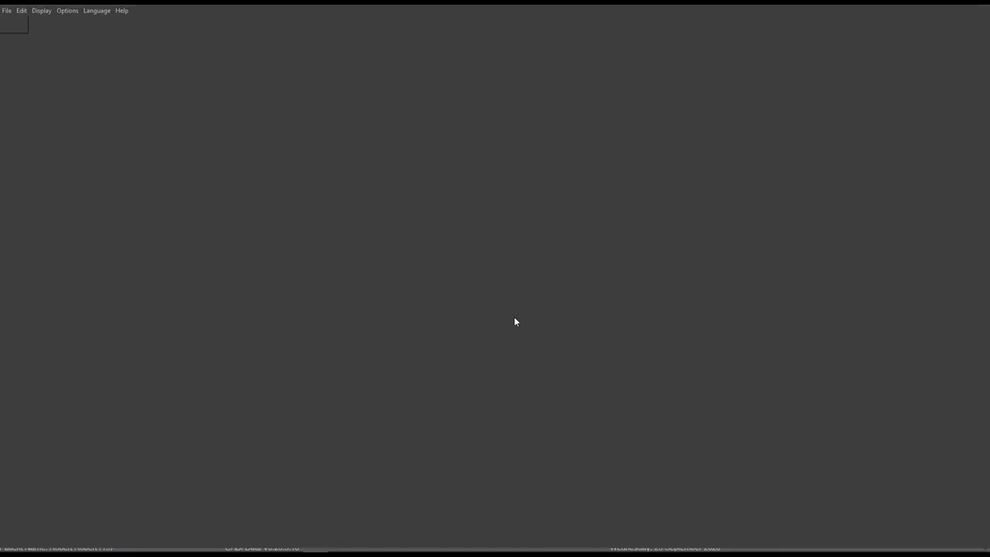